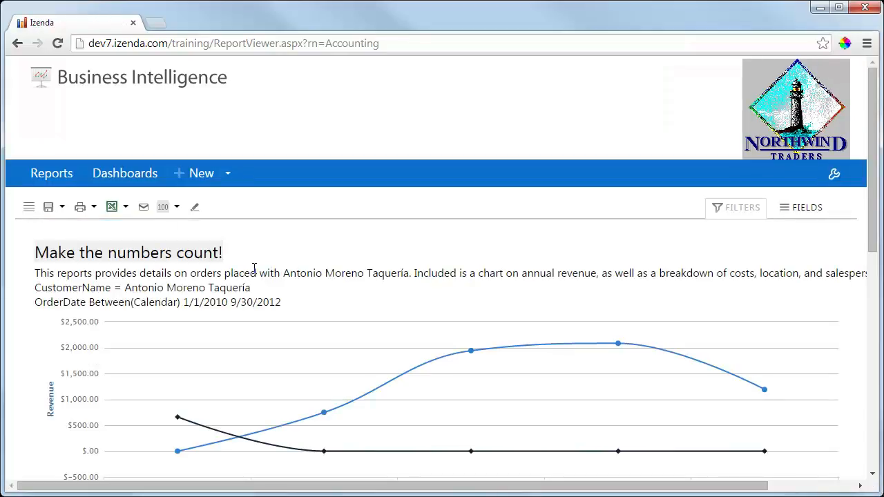
Examine the Accounting report's revenue chart, customer details and order table down to the totals row
scroll(568, 273, down, 2)
scroll(568, 273, down, 5)
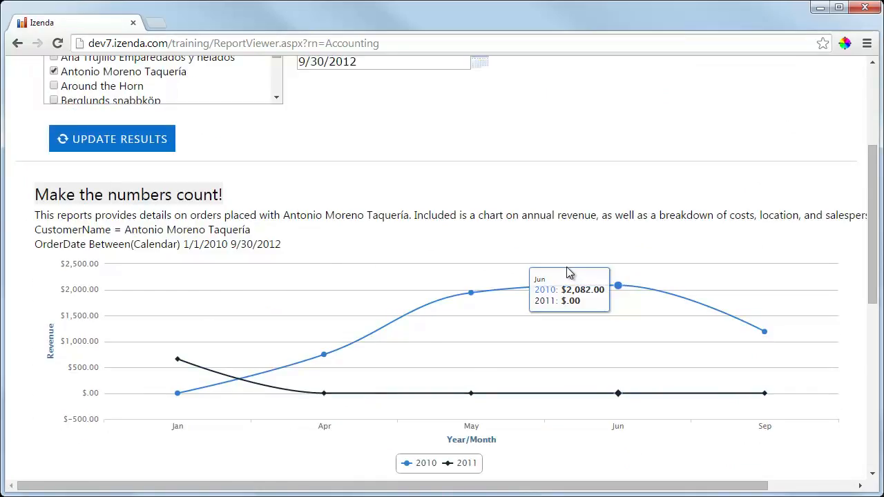
scroll(567, 272, down, 2)
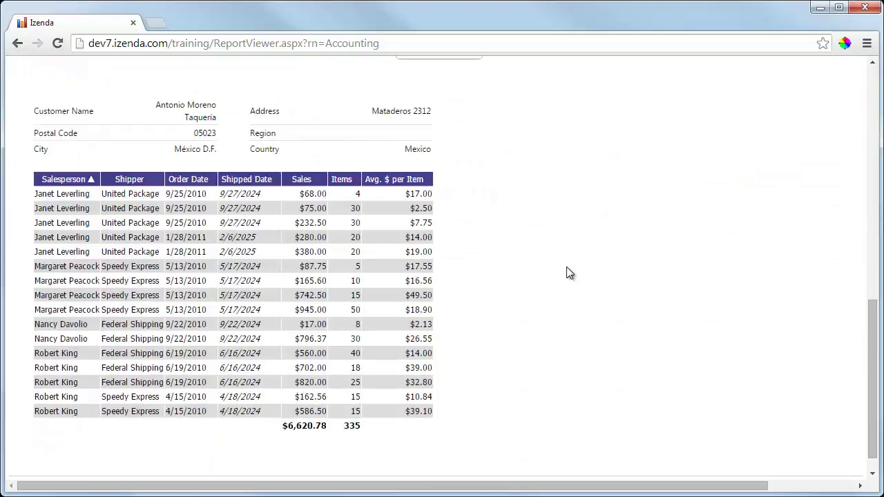
scroll(568, 272, up, 4)
scroll(567, 273, up, 4)
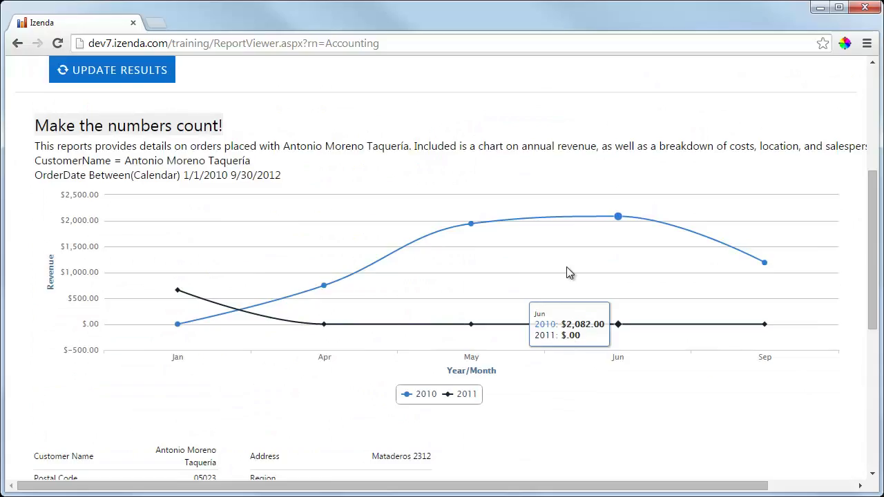
scroll(566, 273, up, 1)
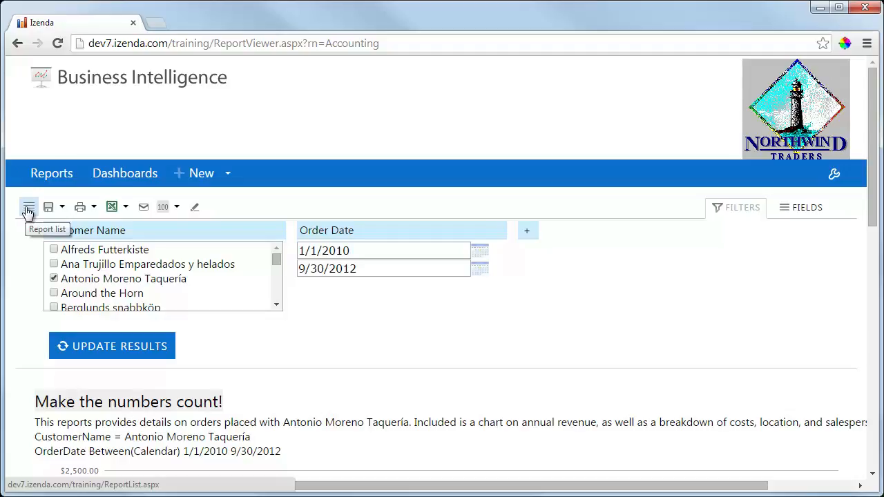
Examine the report's saving, printing, exporting and results-per-page options
click(62, 207)
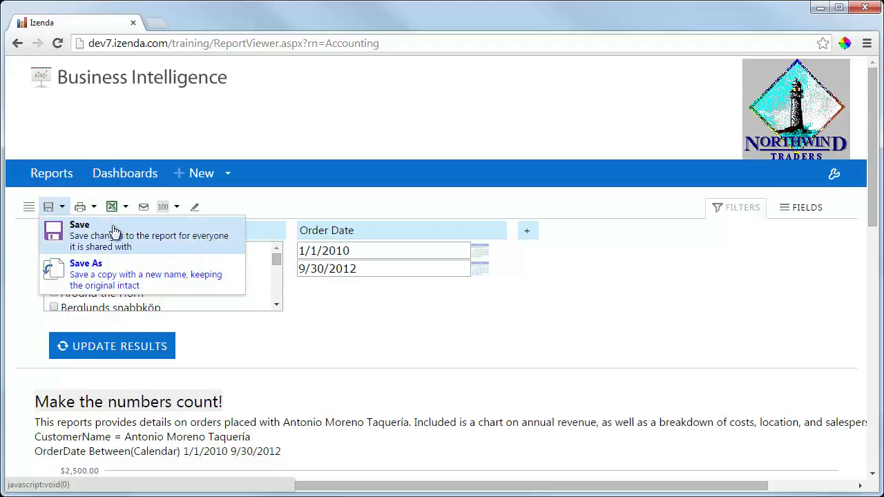
click(94, 209)
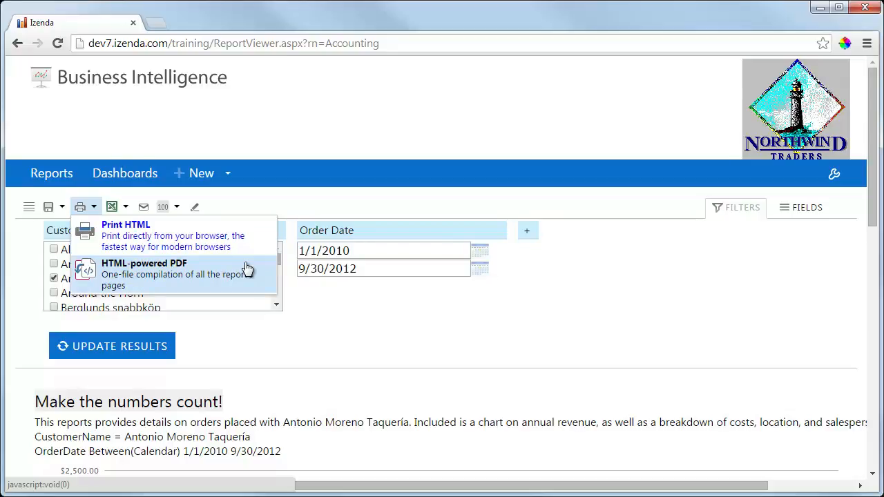
click(126, 207)
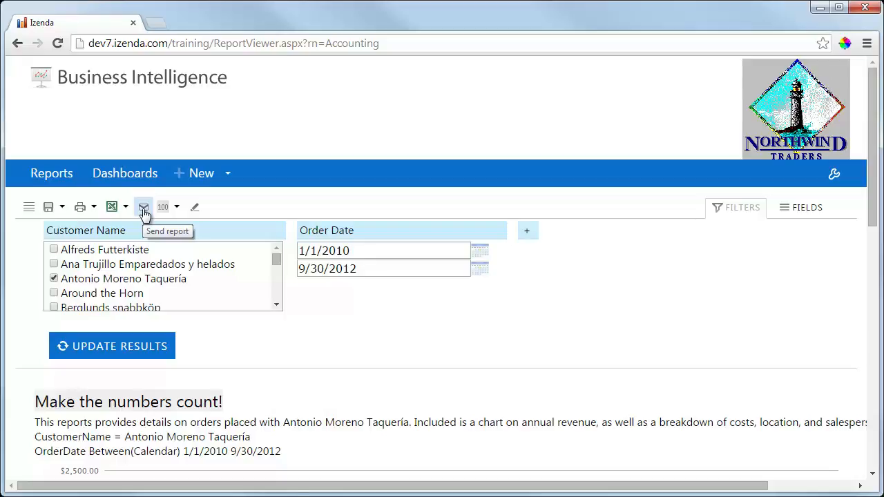
click(179, 207)
Show the report's field setup and examine its available and included fields
click(812, 210)
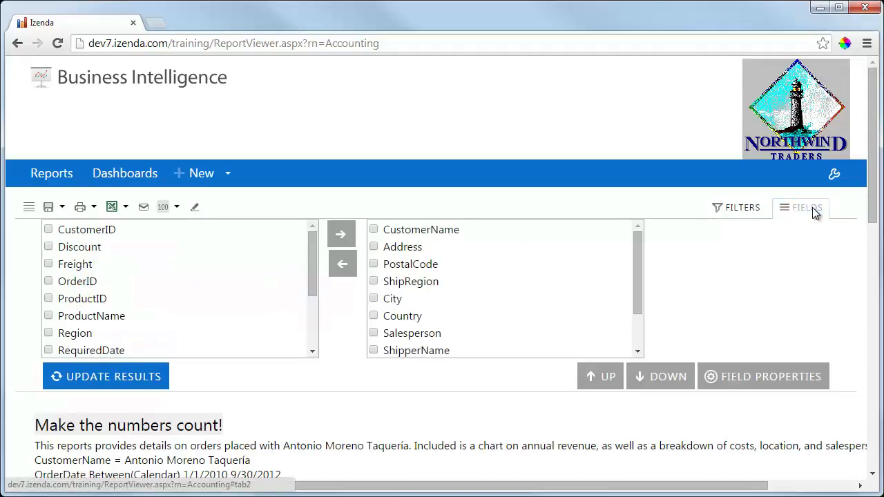
scroll(693, 265, down, 7)
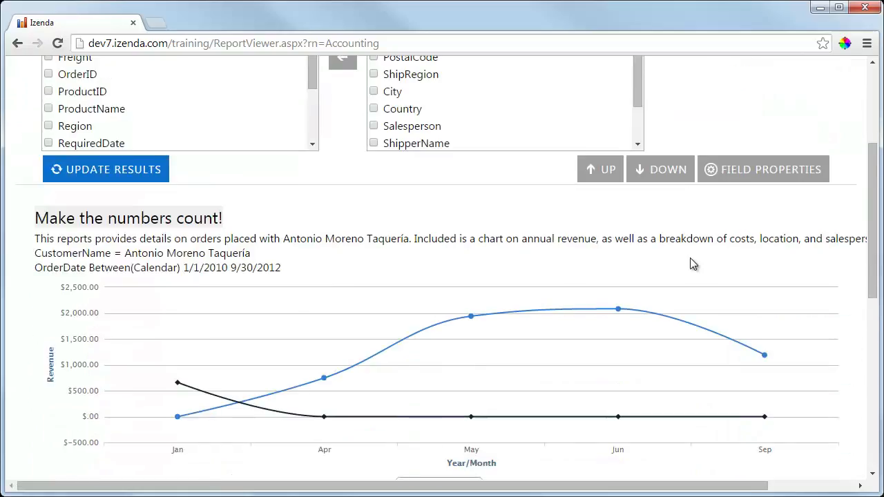
scroll(693, 264, up, 1)
scroll(692, 265, up, 6)
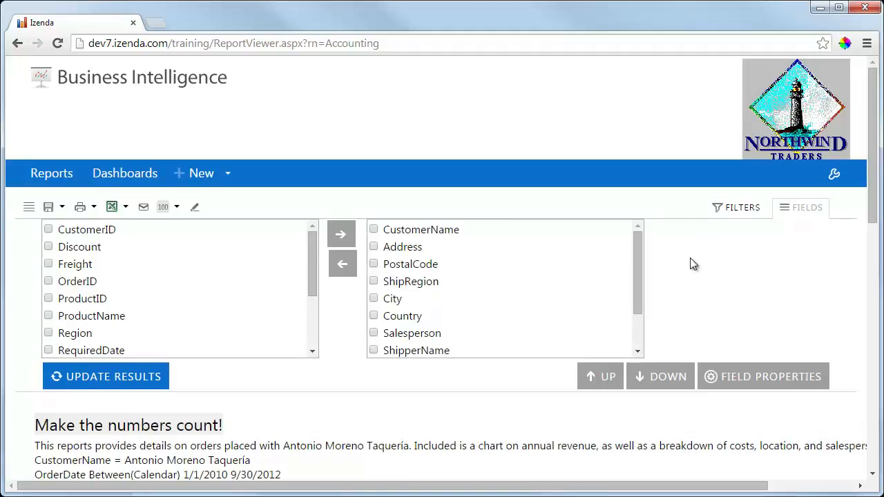
Return to the report filters, add a blank filter to view its field choices, and remove it again
click(736, 213)
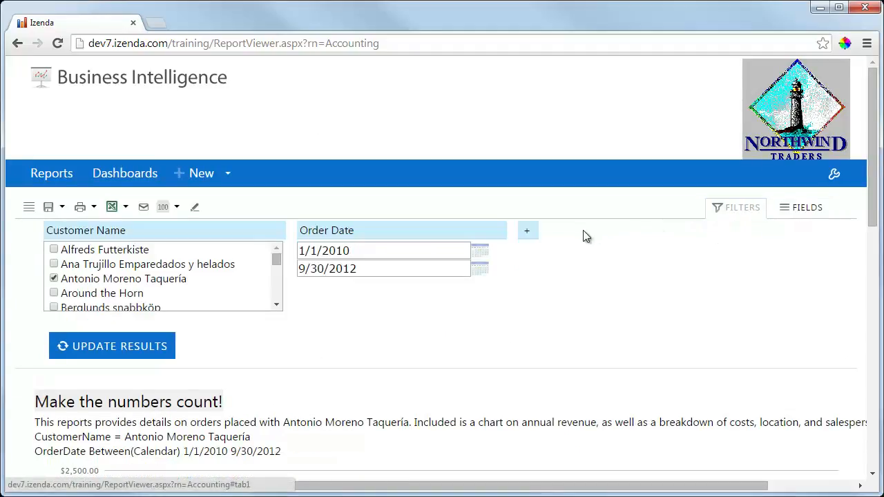
click(528, 232)
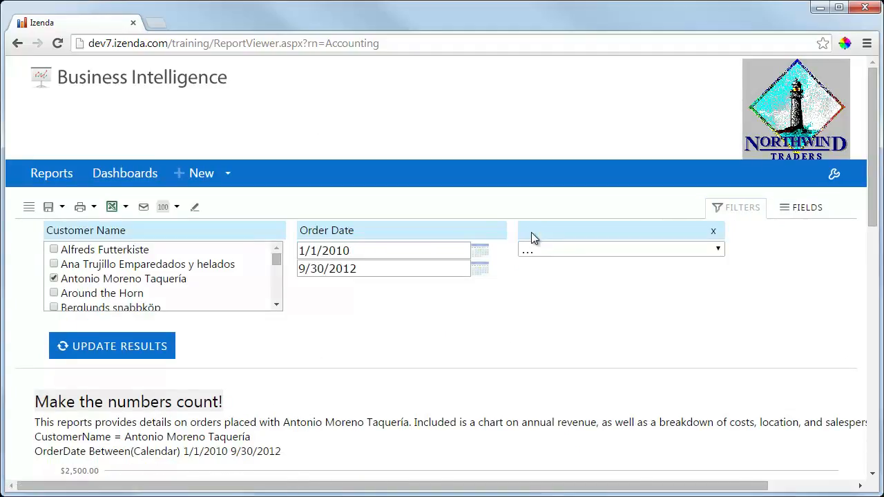
click(550, 250)
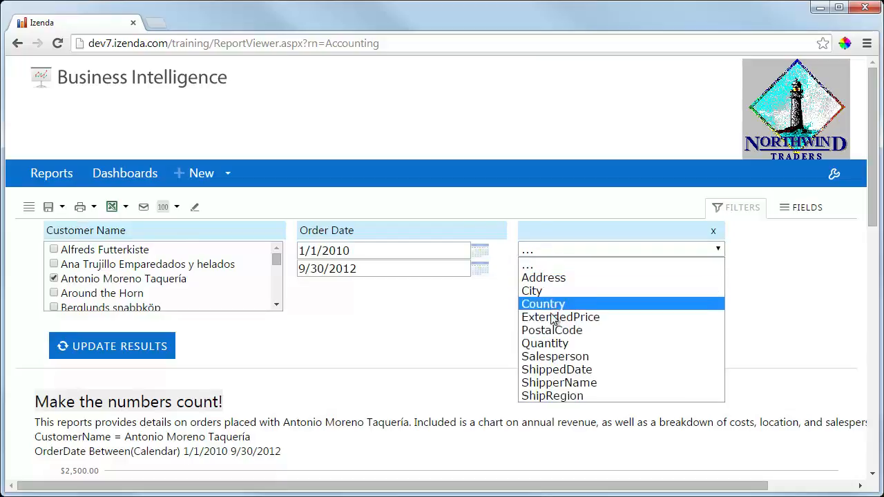
click(573, 230)
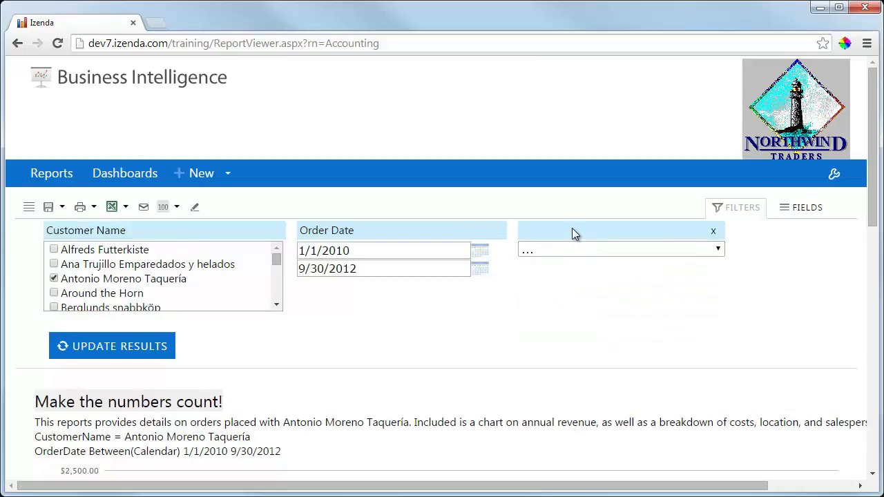
click(713, 232)
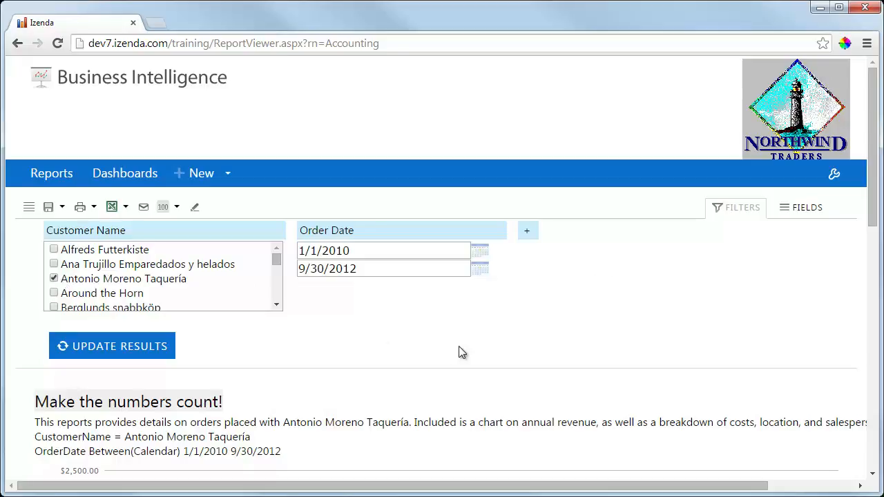
Filter the report to only the customer Around the Horn and update the results
scroll(458, 351, down, 3)
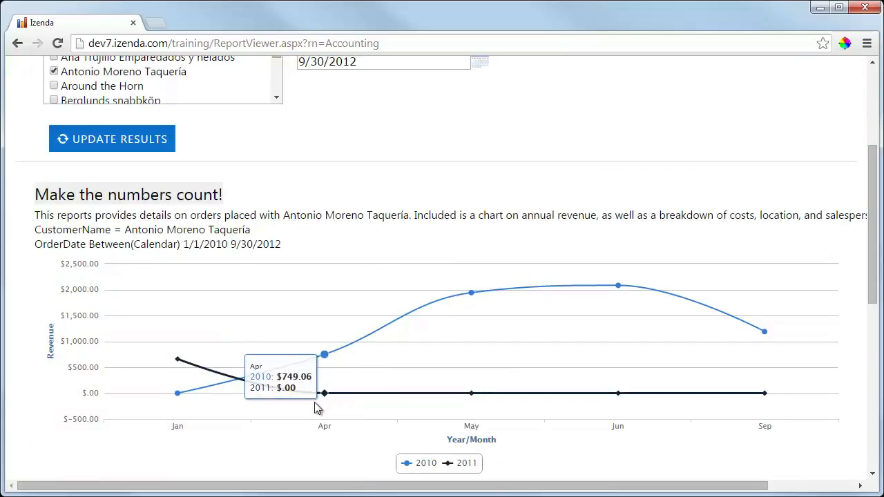
click(54, 71)
click(54, 85)
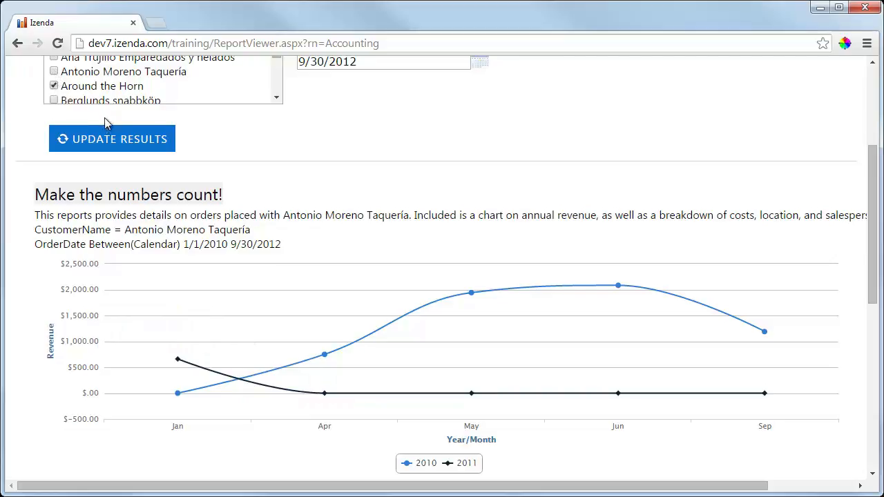
click(114, 138)
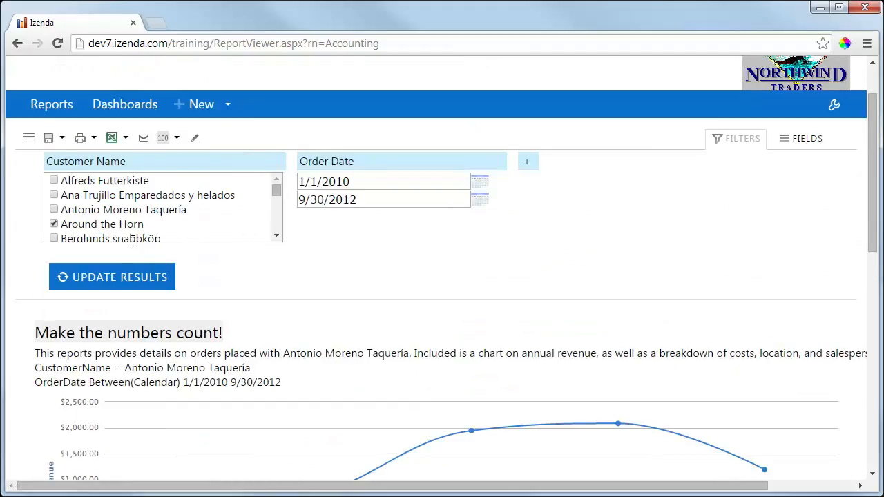
click(139, 280)
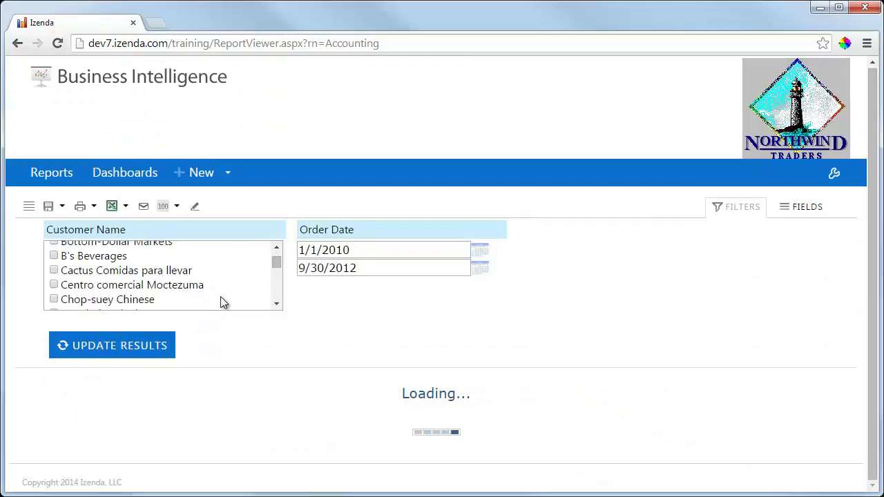
Examine the updated report's description, revenue chart and order table down to the totals for Around the Horn
scroll(360, 344, down, 3)
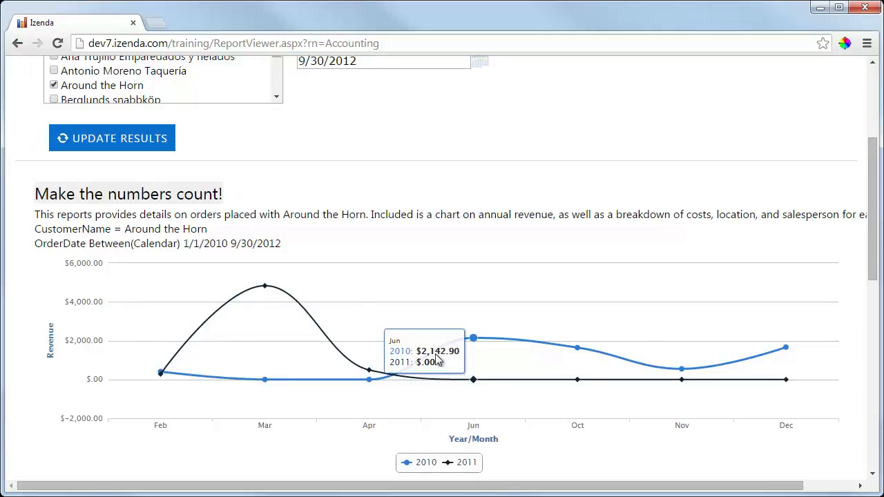
drag(213, 230, 35, 200)
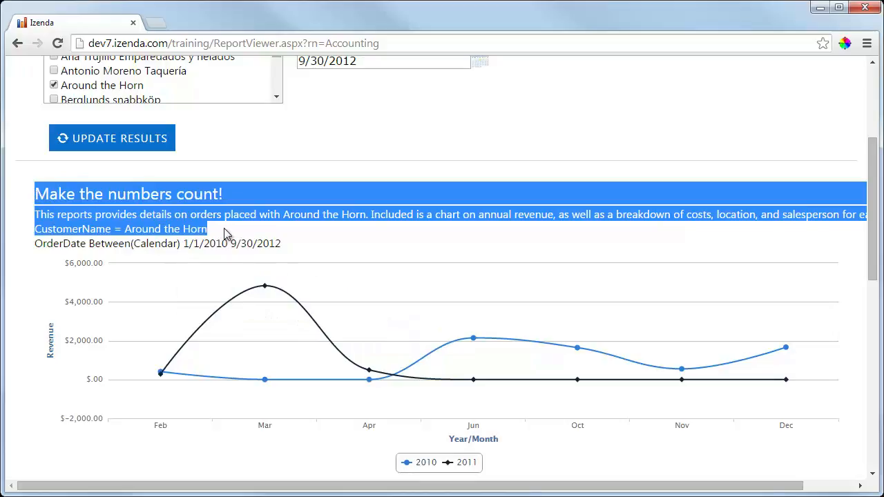
click(263, 230)
scroll(262, 230, down, 1)
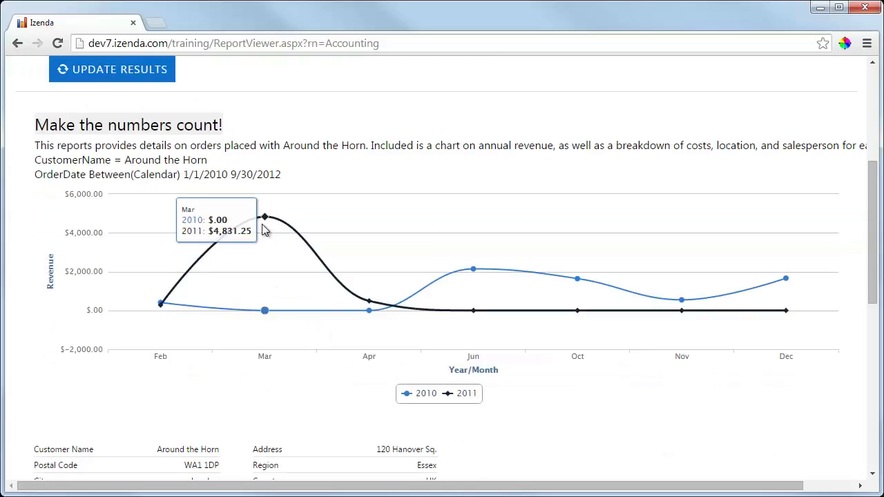
scroll(21, 304, down, 5)
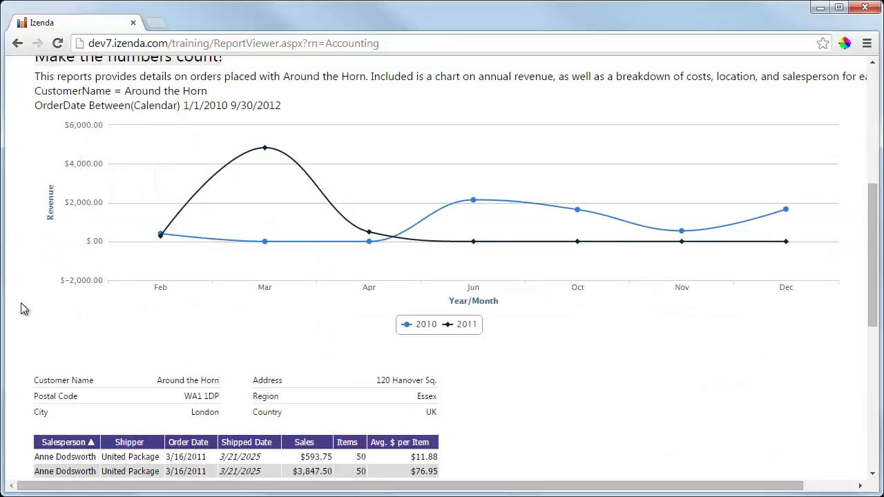
scroll(20, 302, up, 4)
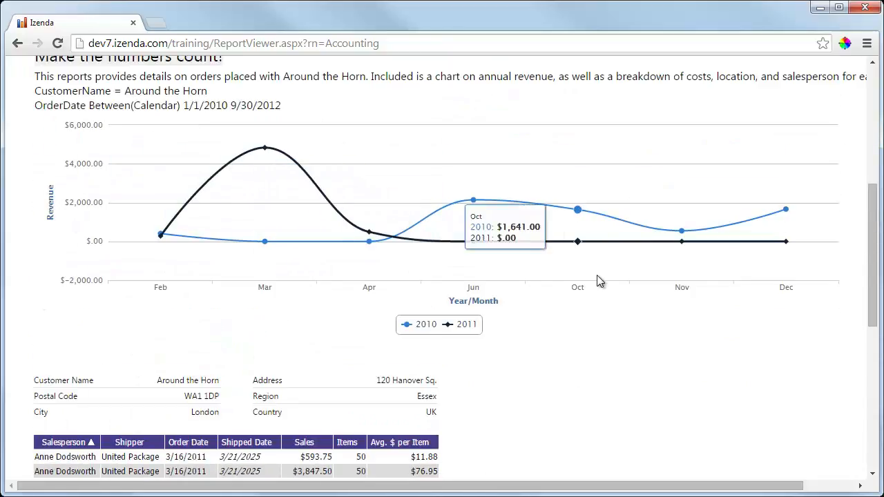
scroll(543, 402, down, 3)
scroll(461, 214, down, 4)
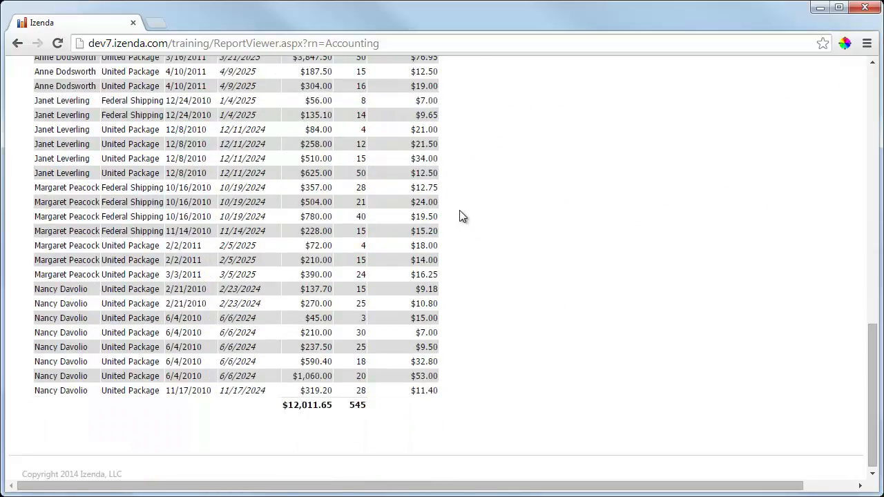
scroll(460, 221, up, 3)
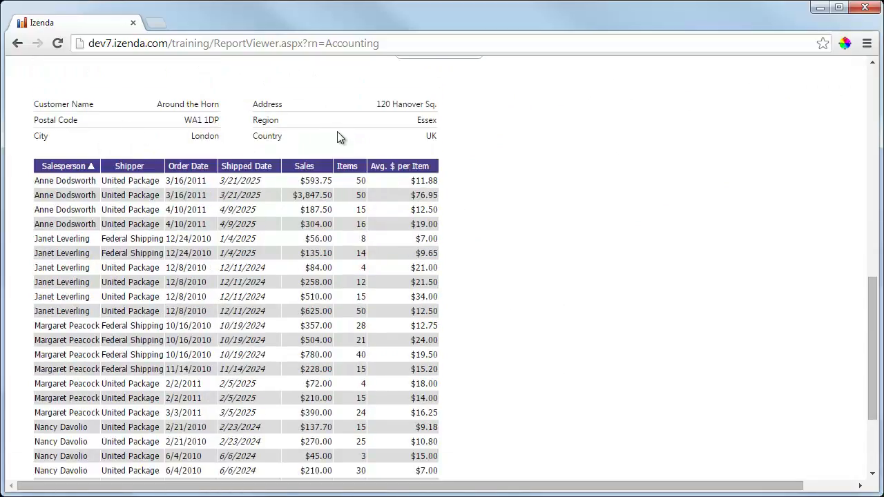
scroll(519, 205, down, 2)
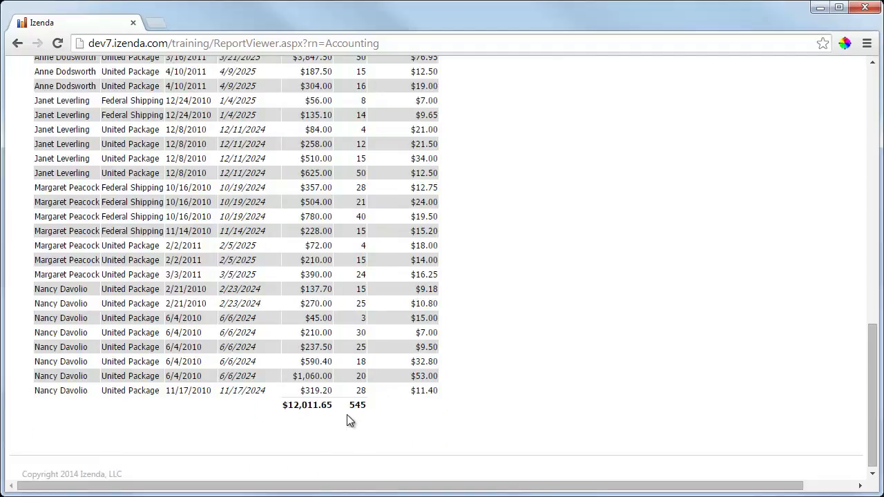
scroll(347, 414, up, 4)
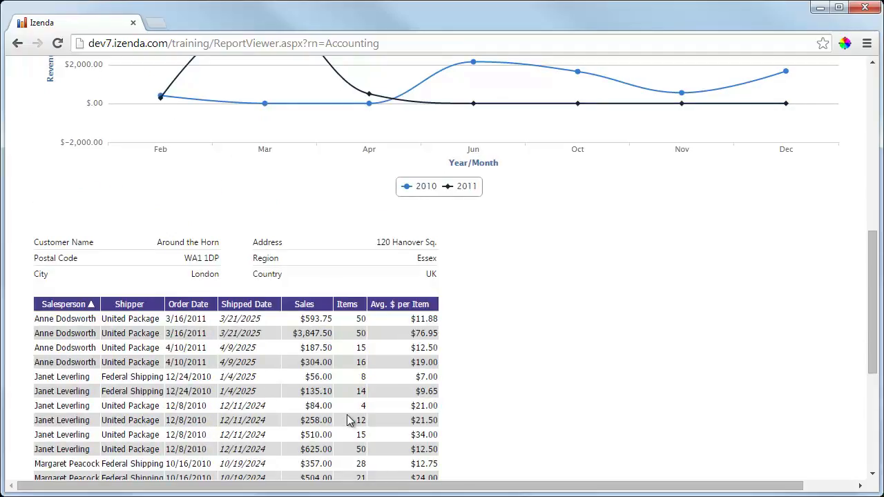
scroll(347, 418, up, 1)
scroll(573, 405, up, 1)
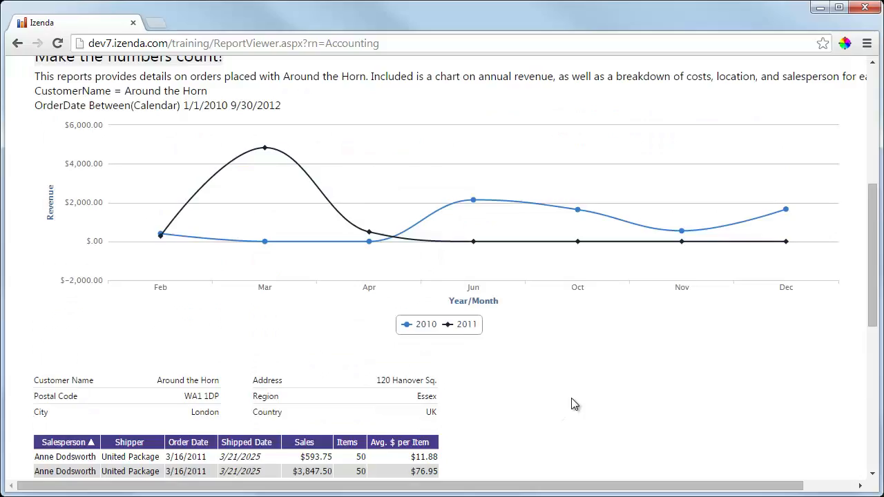
Compare the 2010 and 2011 revenue chart with the customer details, order lines and filters of the report
scroll(571, 404, up, 1)
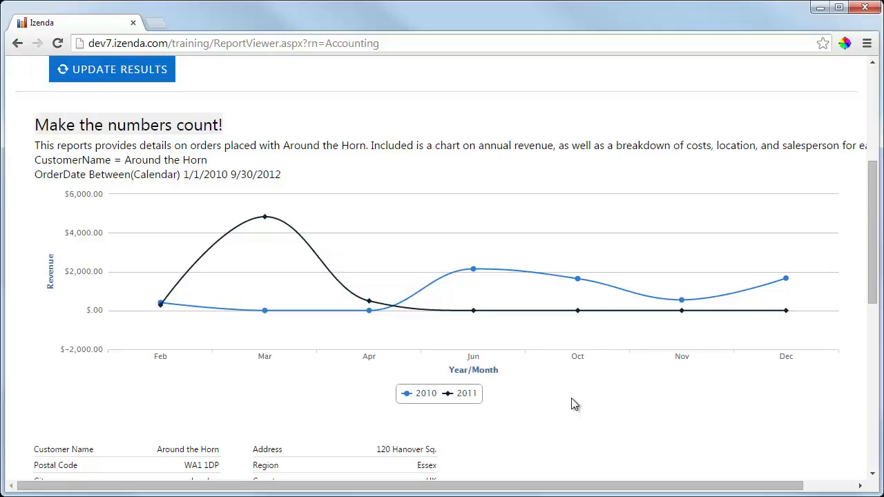
scroll(571, 399, down, 2)
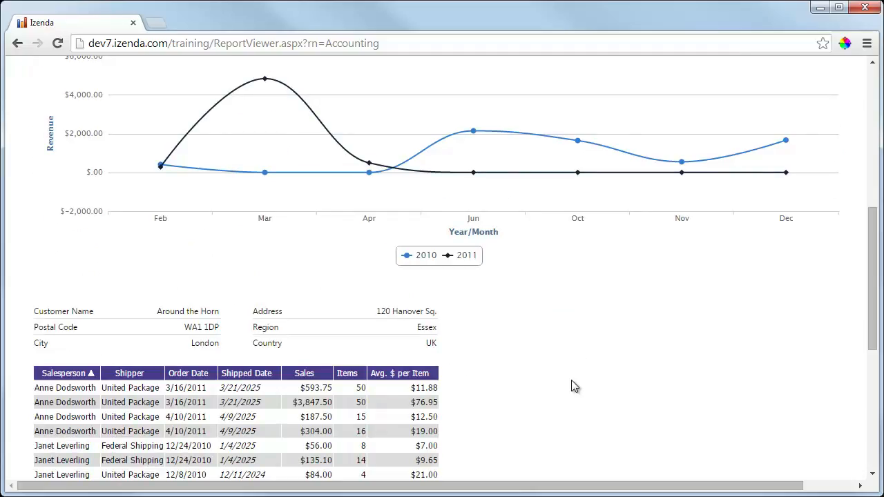
scroll(573, 386, down, 1)
scroll(571, 384, up, 1)
scroll(571, 384, up, 1)
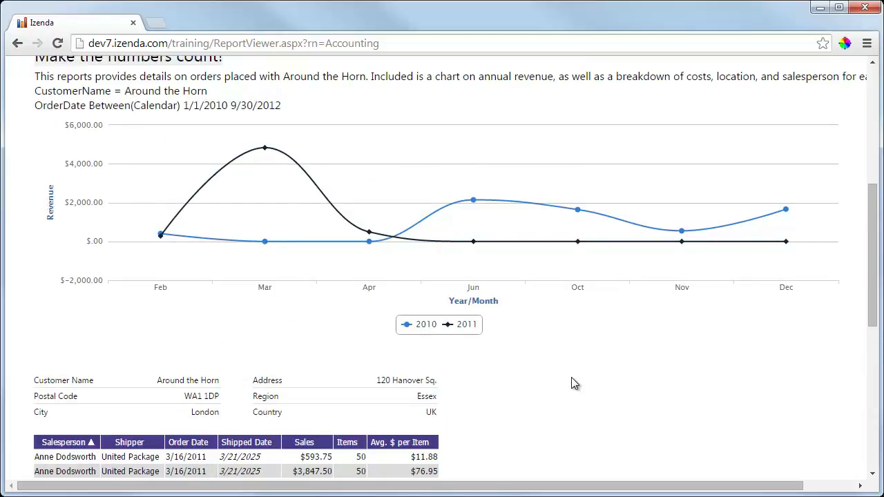
scroll(573, 383, up, 1)
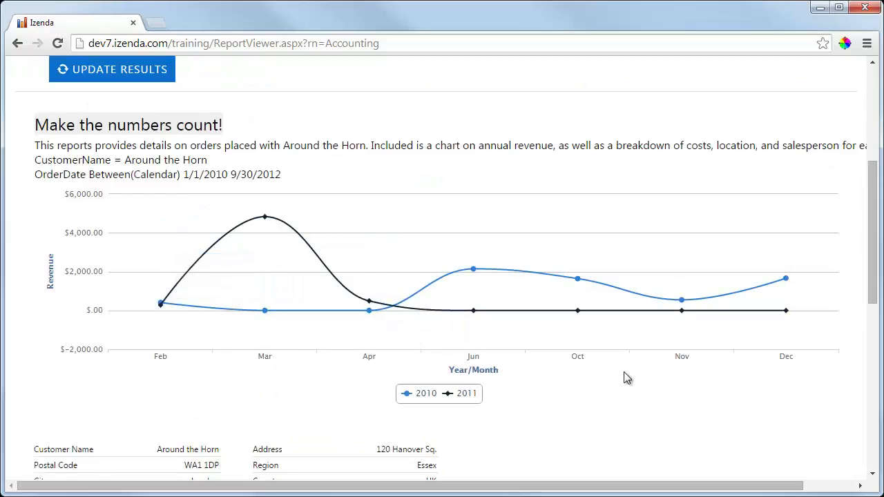
scroll(625, 376, down, 4)
scroll(453, 190, down, 2)
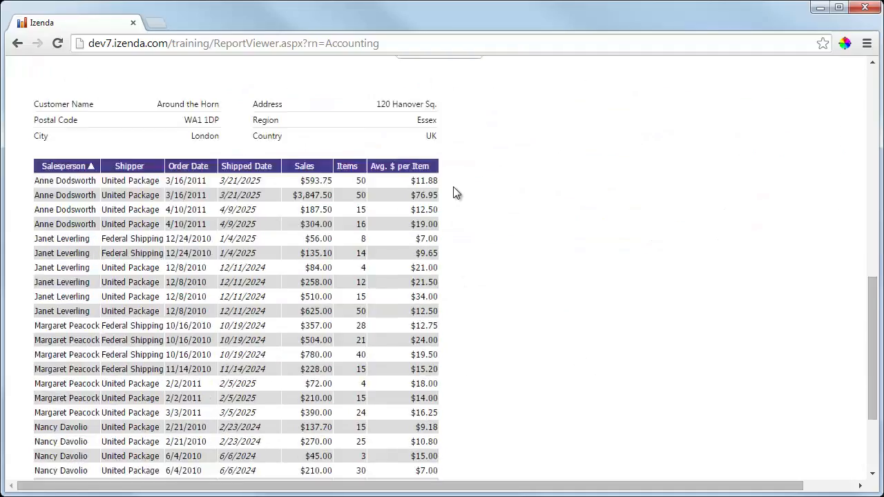
scroll(453, 448, up, 1)
scroll(453, 447, up, 4)
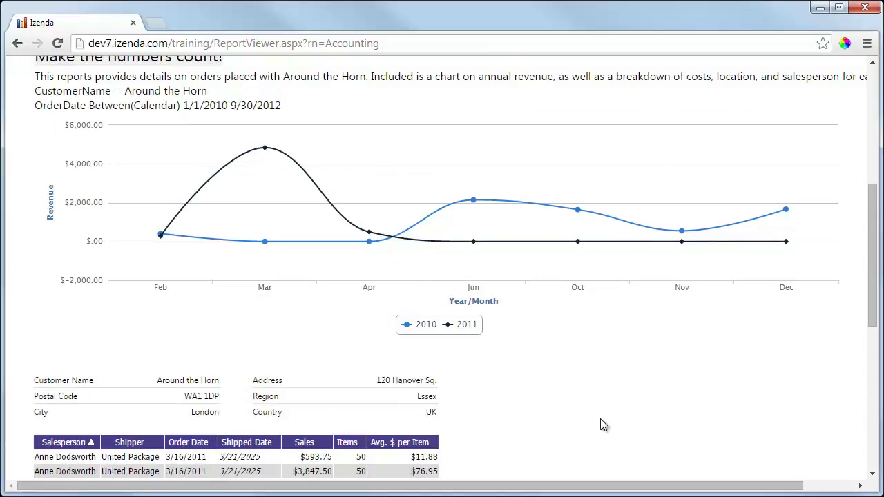
scroll(583, 321, down, 2)
scroll(583, 321, down, 2)
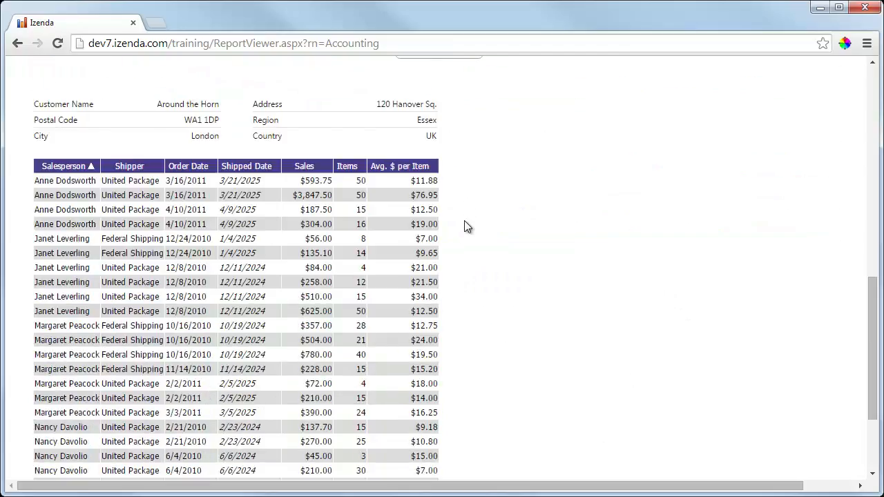
scroll(466, 228, down, 3)
scroll(468, 368, up, 4)
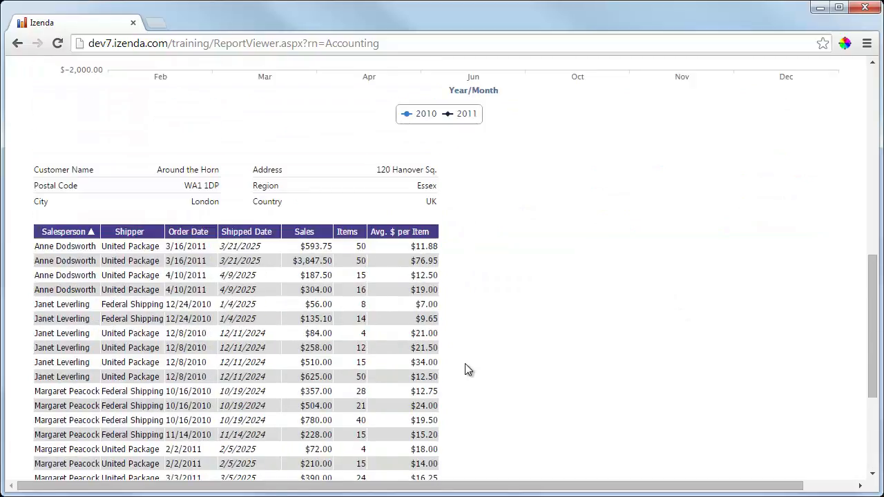
scroll(468, 370, up, 1)
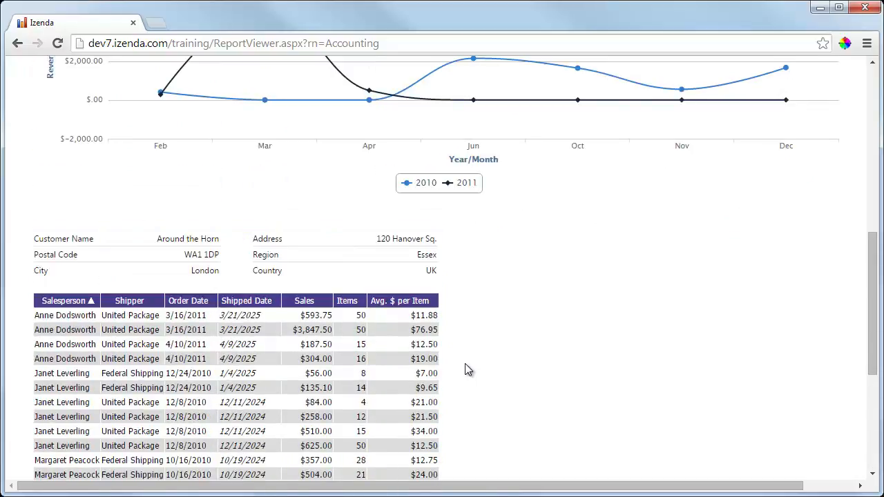
scroll(466, 371, up, 2)
scroll(547, 399, up, 4)
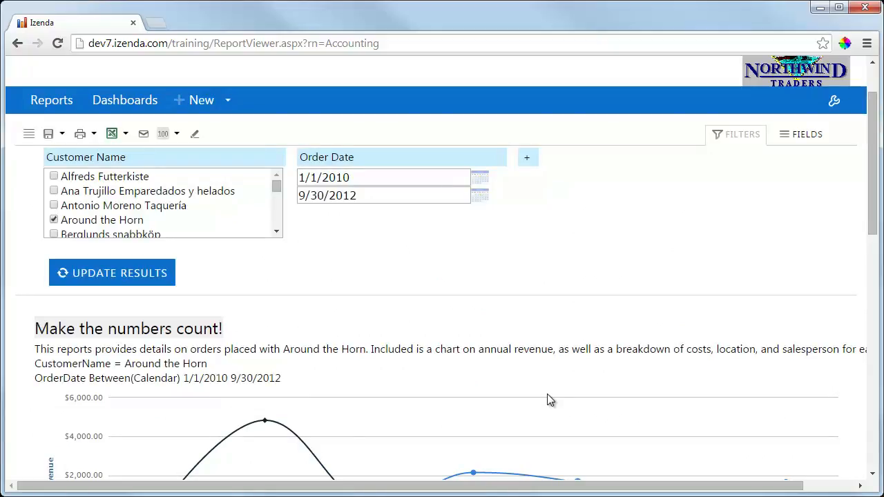
scroll(549, 399, down, 1)
scroll(549, 399, down, 2)
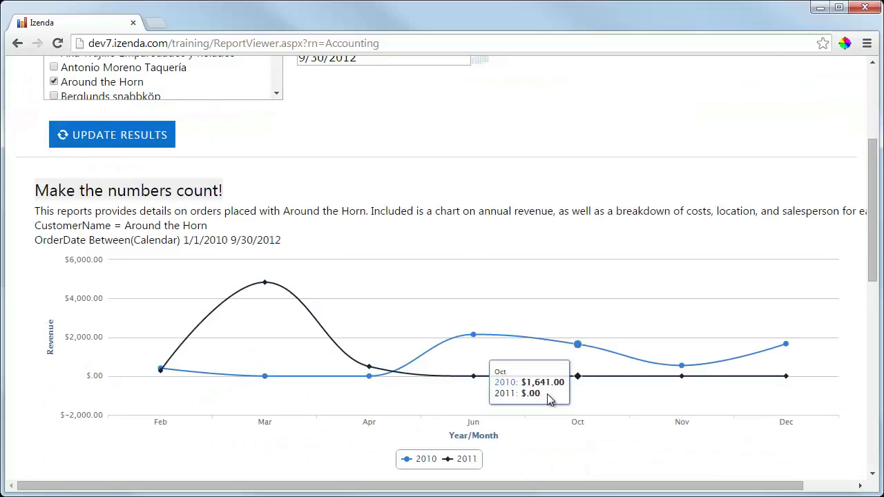